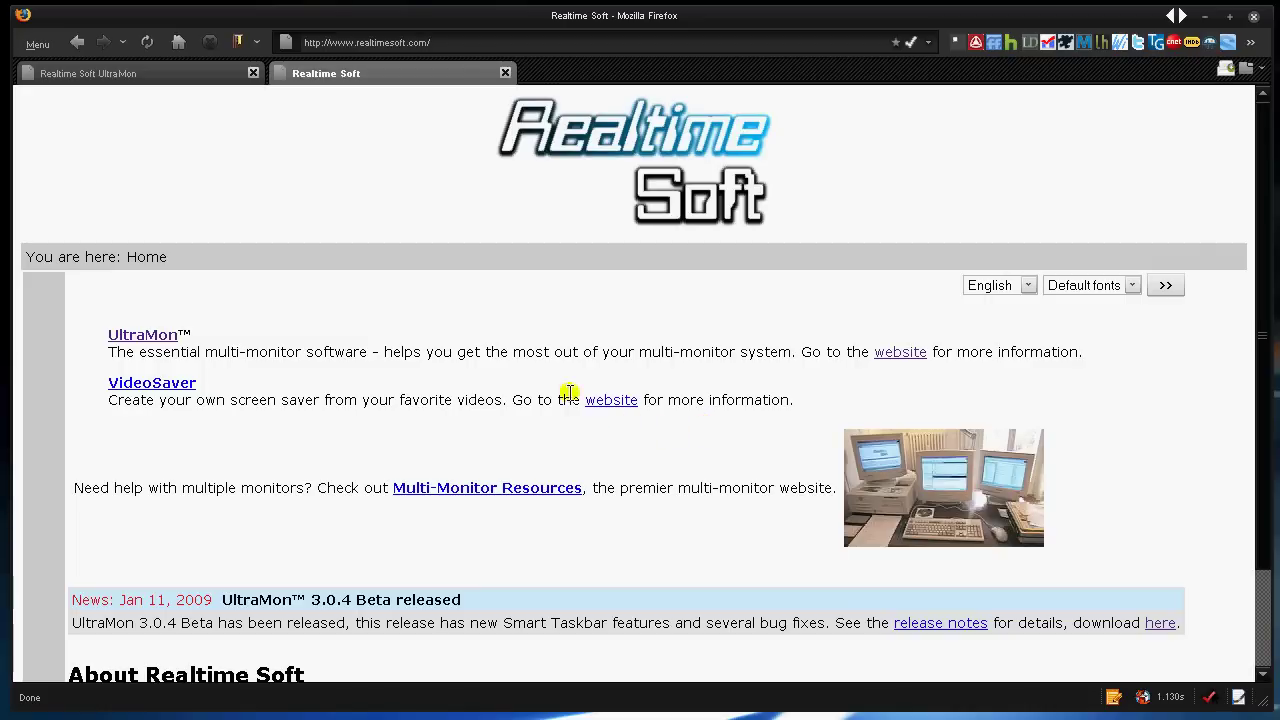
- Scroll the Realtime Soft home page, then switch to the 'Realtime Soft UltraMon' product page
{"action": "scroll", "coordinate": [432, 265], "scroll_direction": "down", "scroll_amount": 2}
{"action": "scroll", "coordinate": [432, 265], "scroll_direction": "up", "scroll_amount": 2}
{"action": "left_click", "coordinate": [118, 72]}
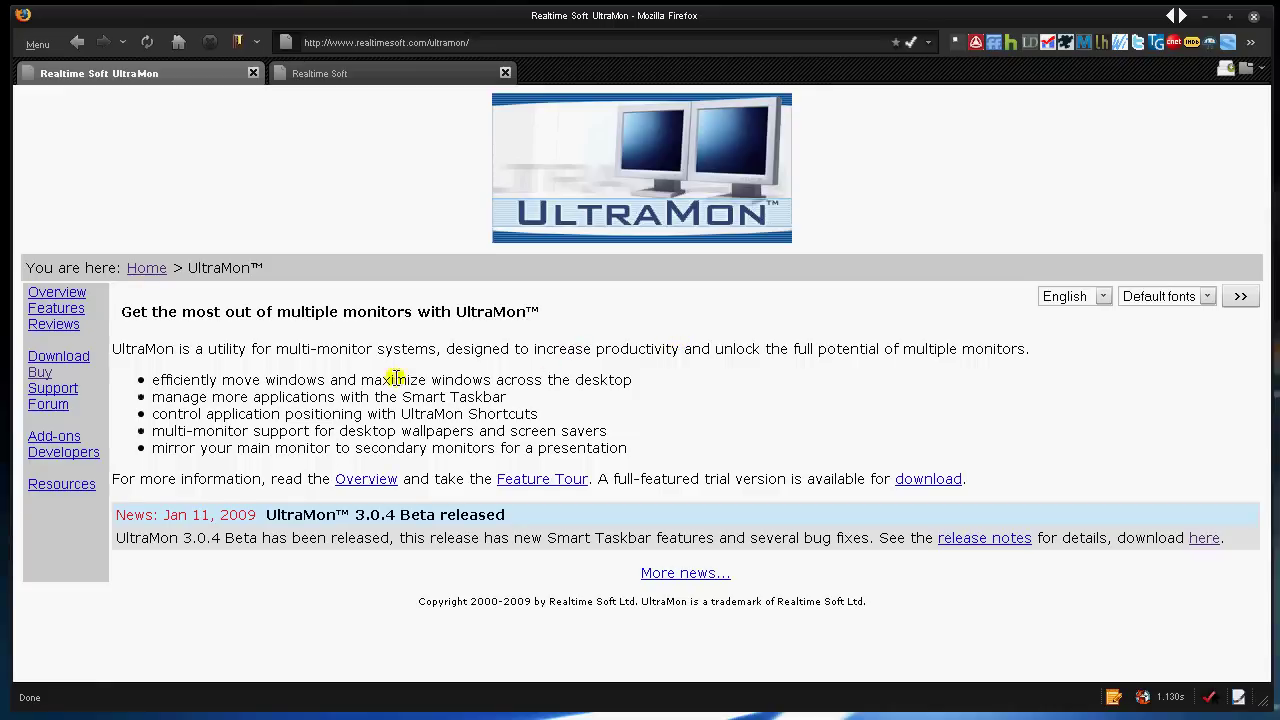
- Highlight the Smart Taskbar feature line, clear it, and move the UltraMon Options dialog up-left
{"action": "left_click_drag", "start_coordinate": [650, 386], "coordinate": [528, 394]}
{"action": "left_click", "coordinate": [530, 390]}
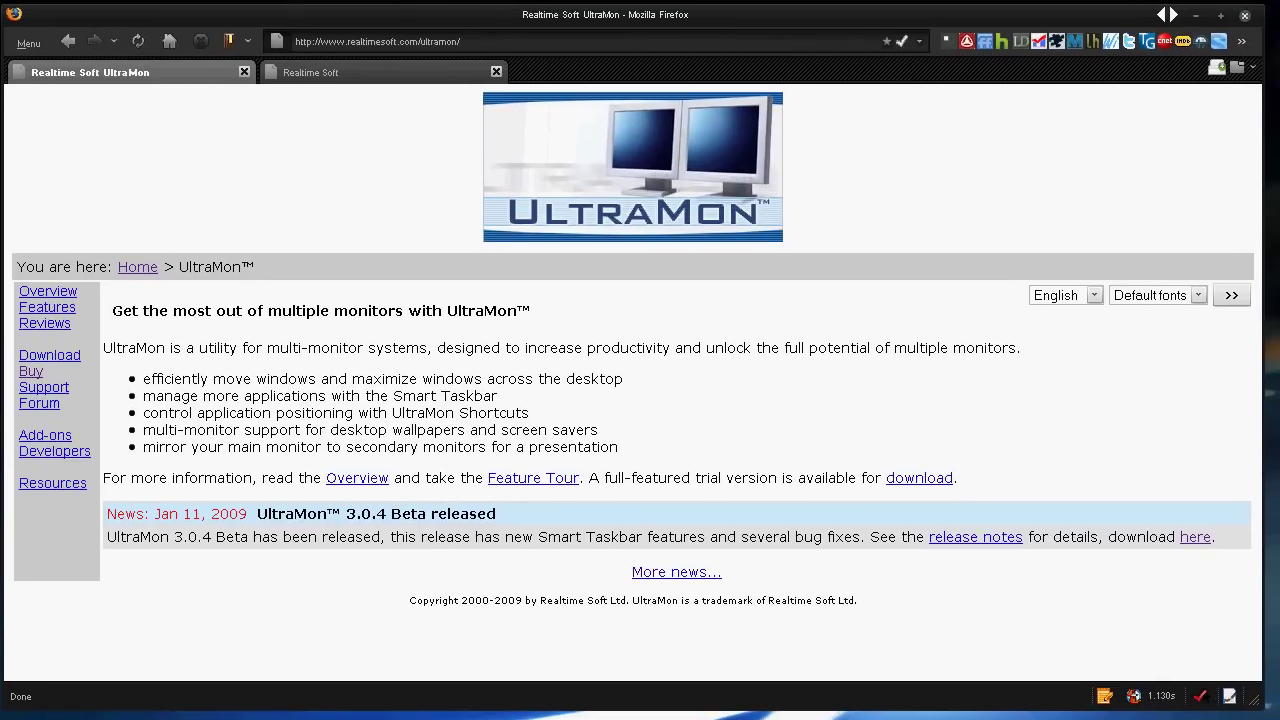
{"action": "left_click_drag", "start_coordinate": [455, 195], "coordinate": [412, 180]}
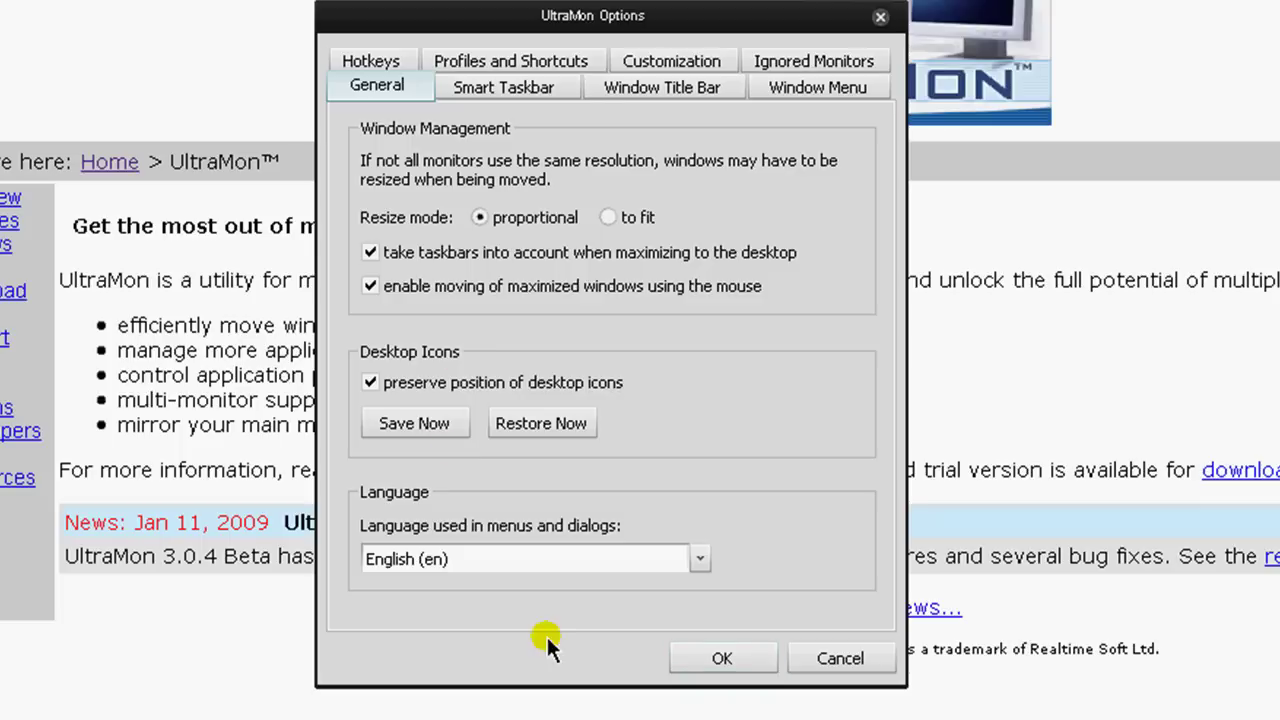
- Save the current desktop icon positions, then restore them, and view the Smart Taskbar settings
{"action": "left_click", "coordinate": [421, 421]}
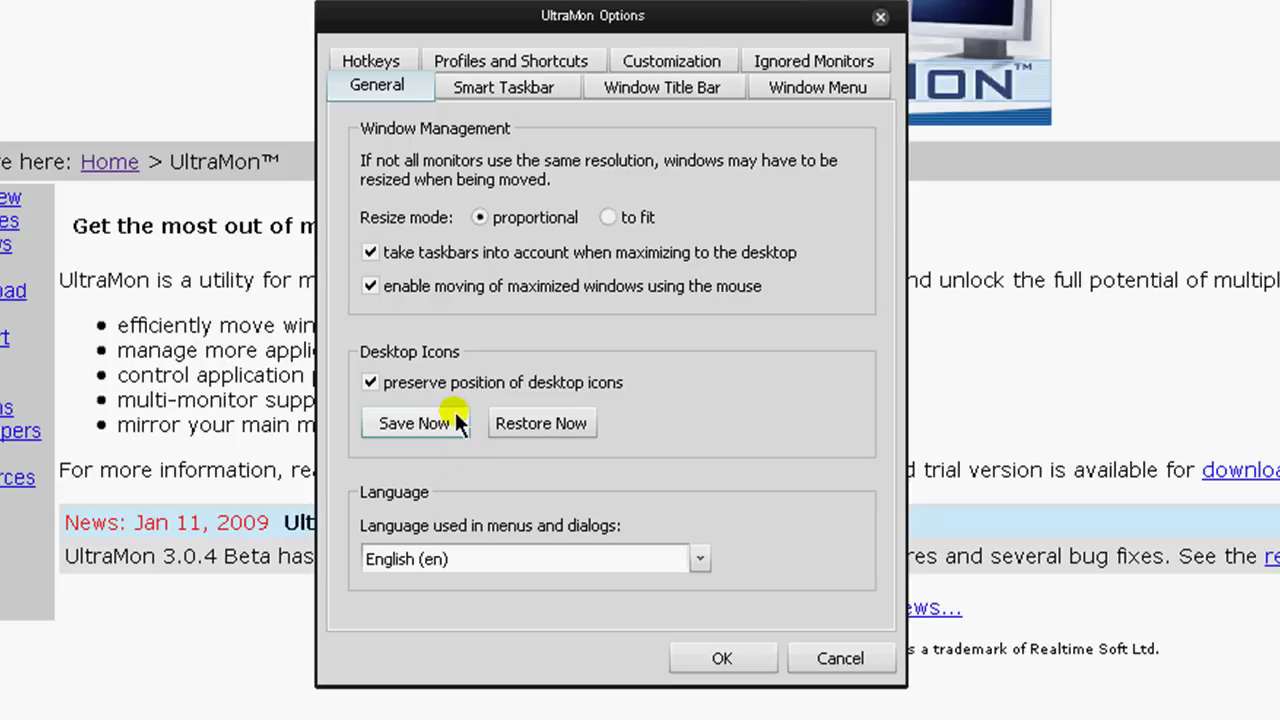
{"action": "left_click", "coordinate": [560, 421]}
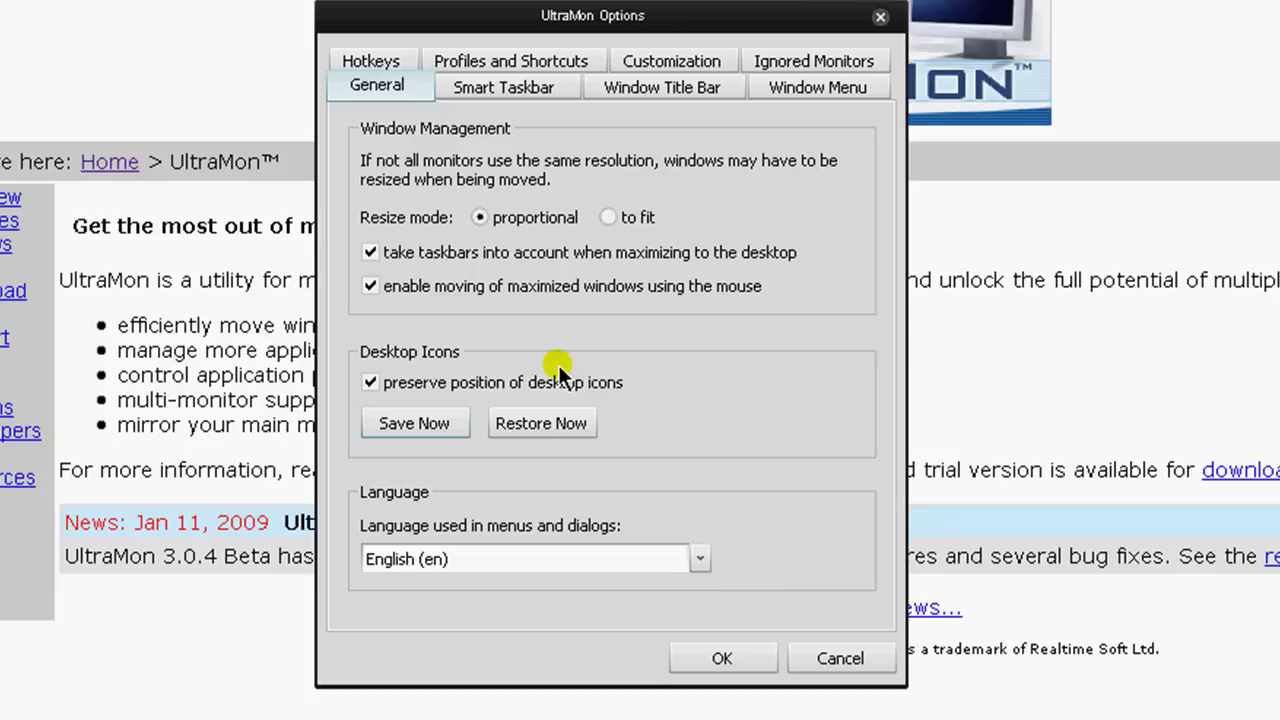
{"action": "left_click", "coordinate": [516, 87]}
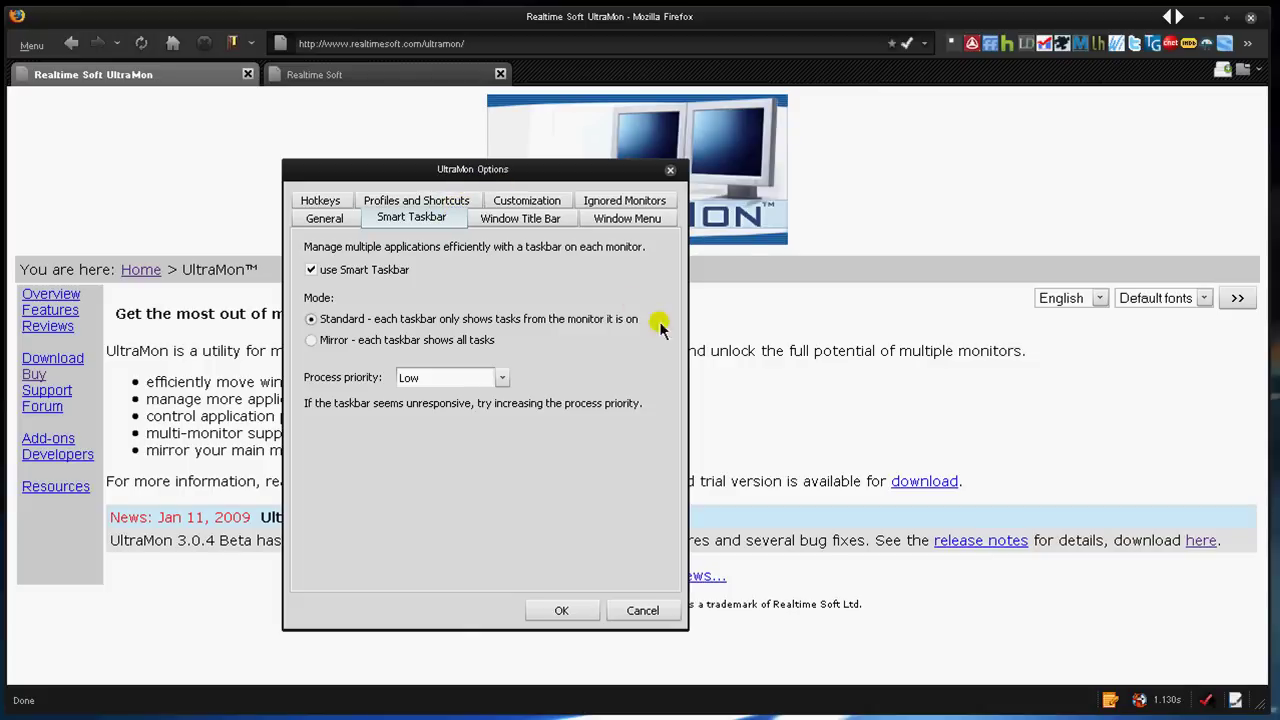
- Check the Smart Taskbar process priority levels, keep Low, and view the Window Title Bar settings
{"action": "left_click", "coordinate": [670, 170]}
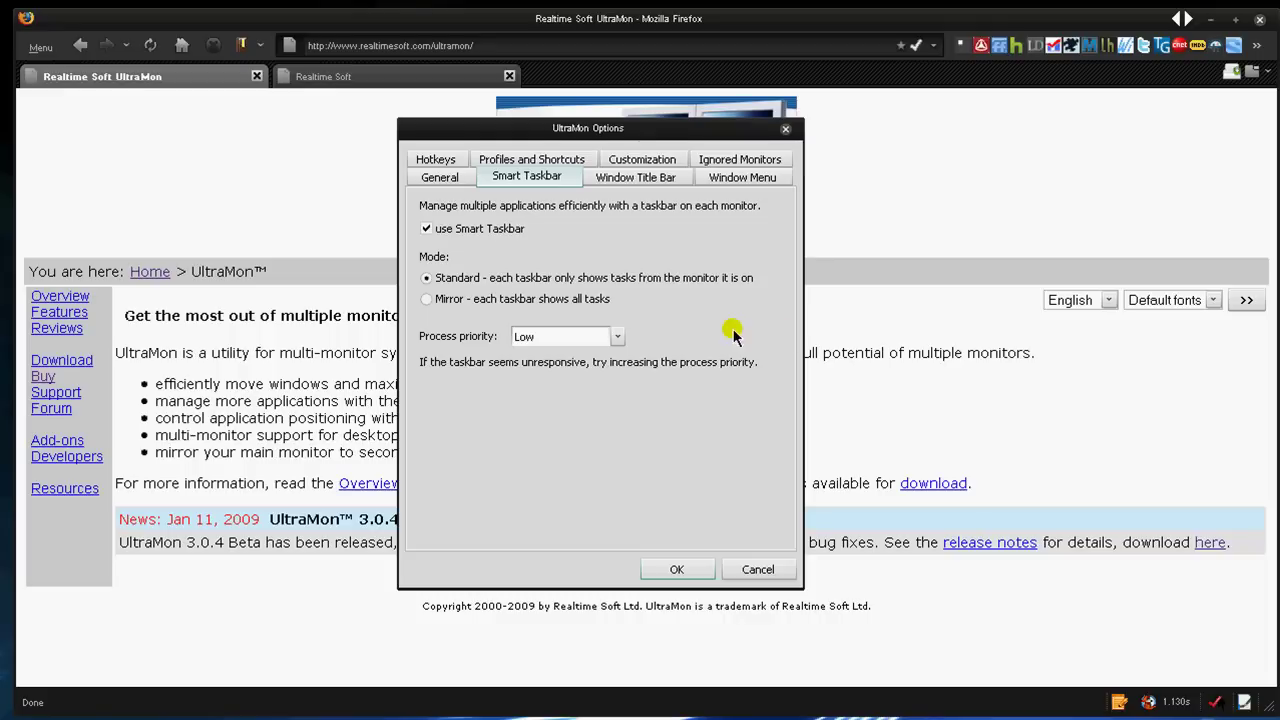
{"action": "left_click", "coordinate": [540, 337]}
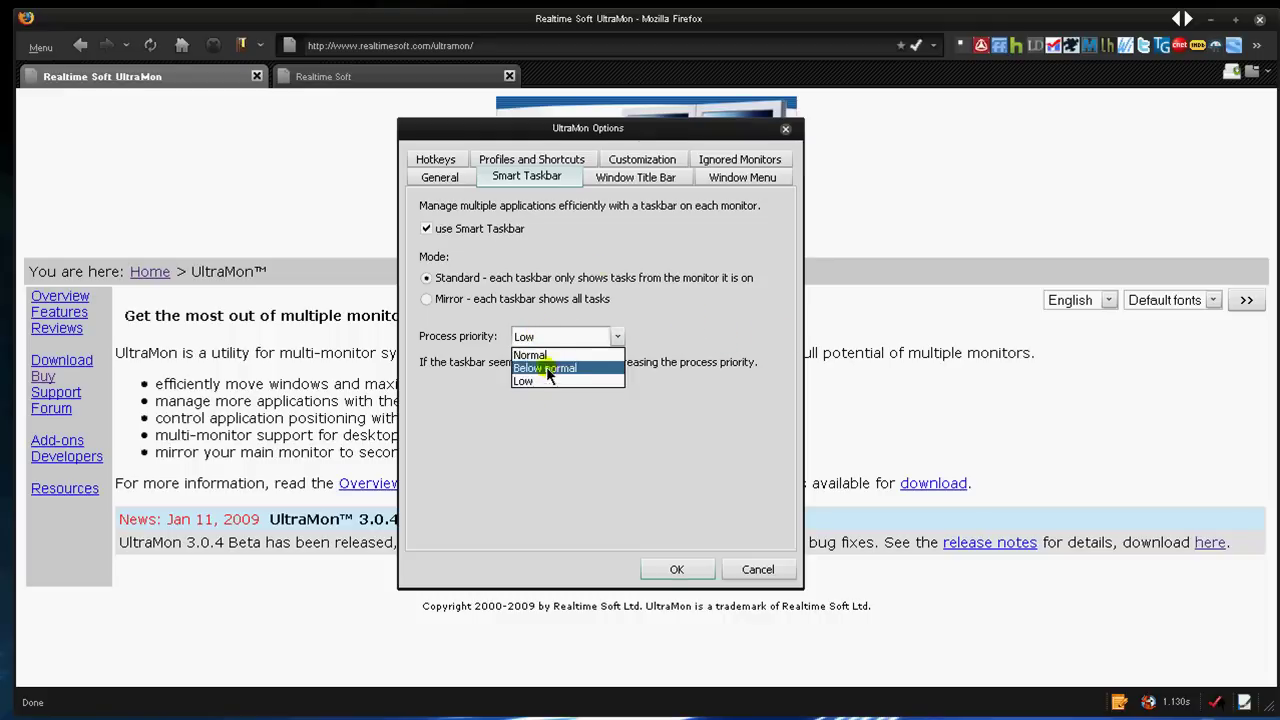
{"action": "left_click", "coordinate": [545, 336]}
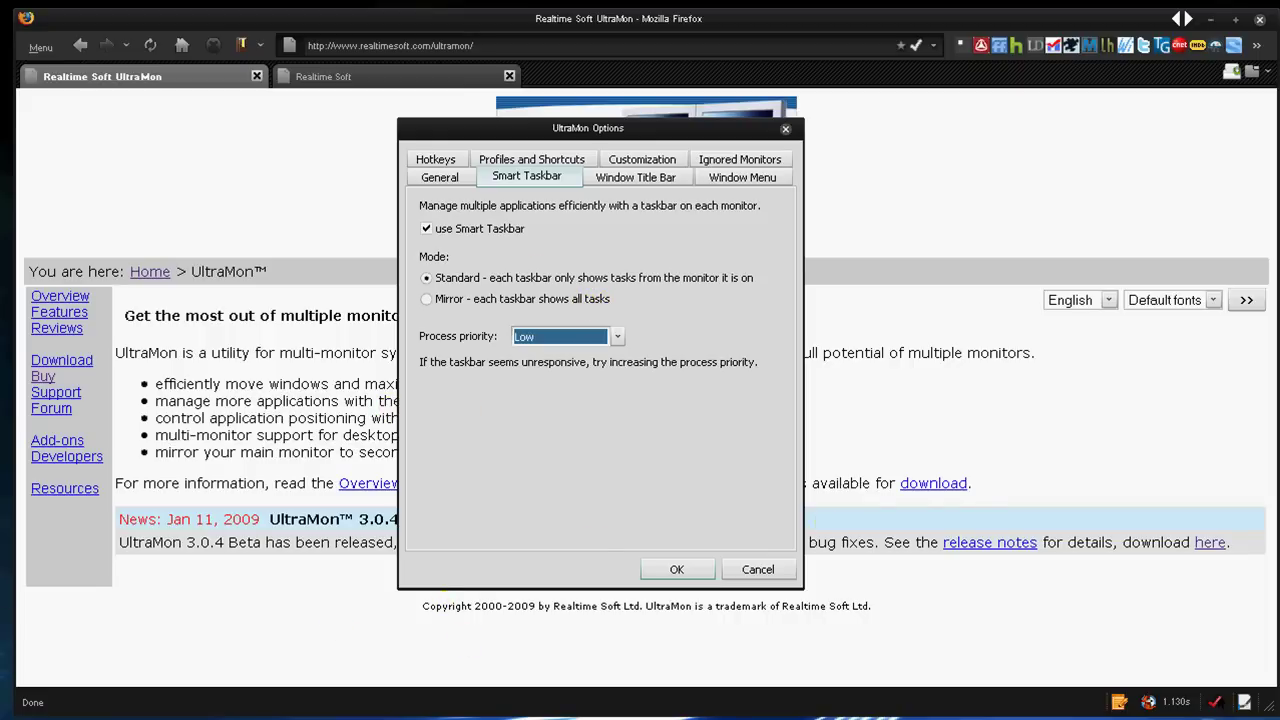
{"action": "left_click", "coordinate": [621, 179]}
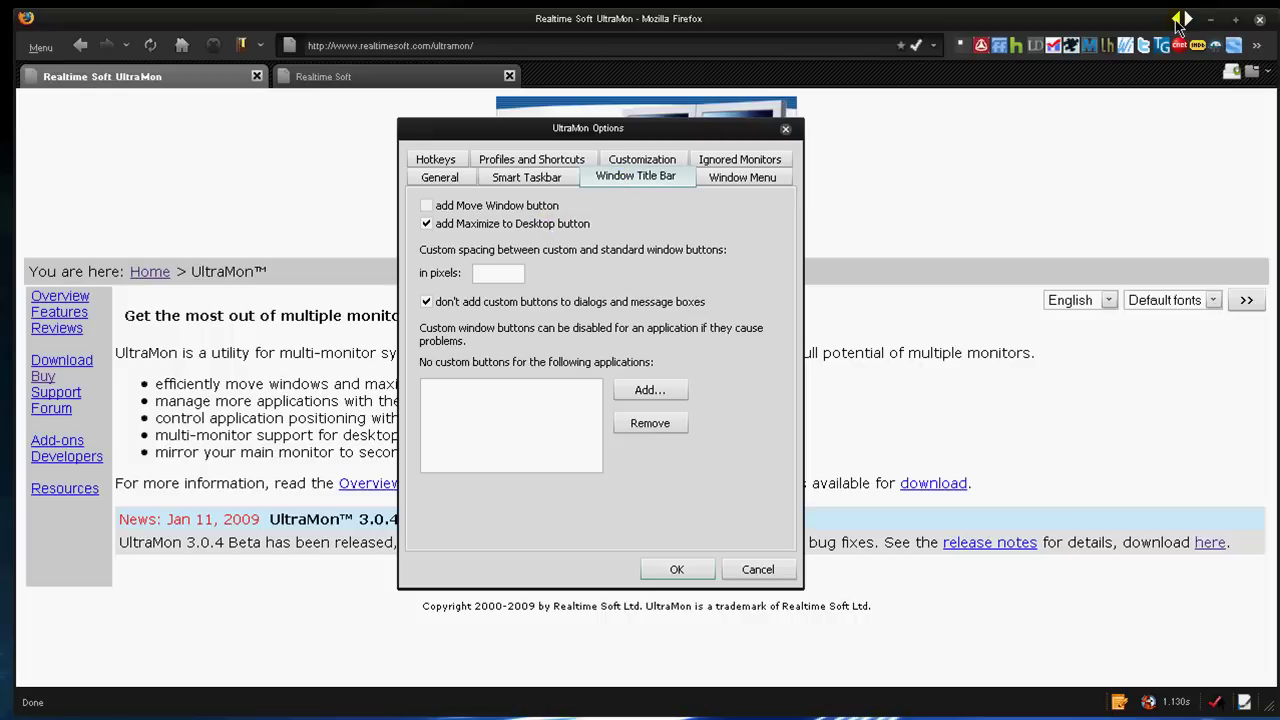
- Bring Firefox to the front and maximize it across the whole desktop
{"action": "left_click", "coordinate": [1177, 22]}
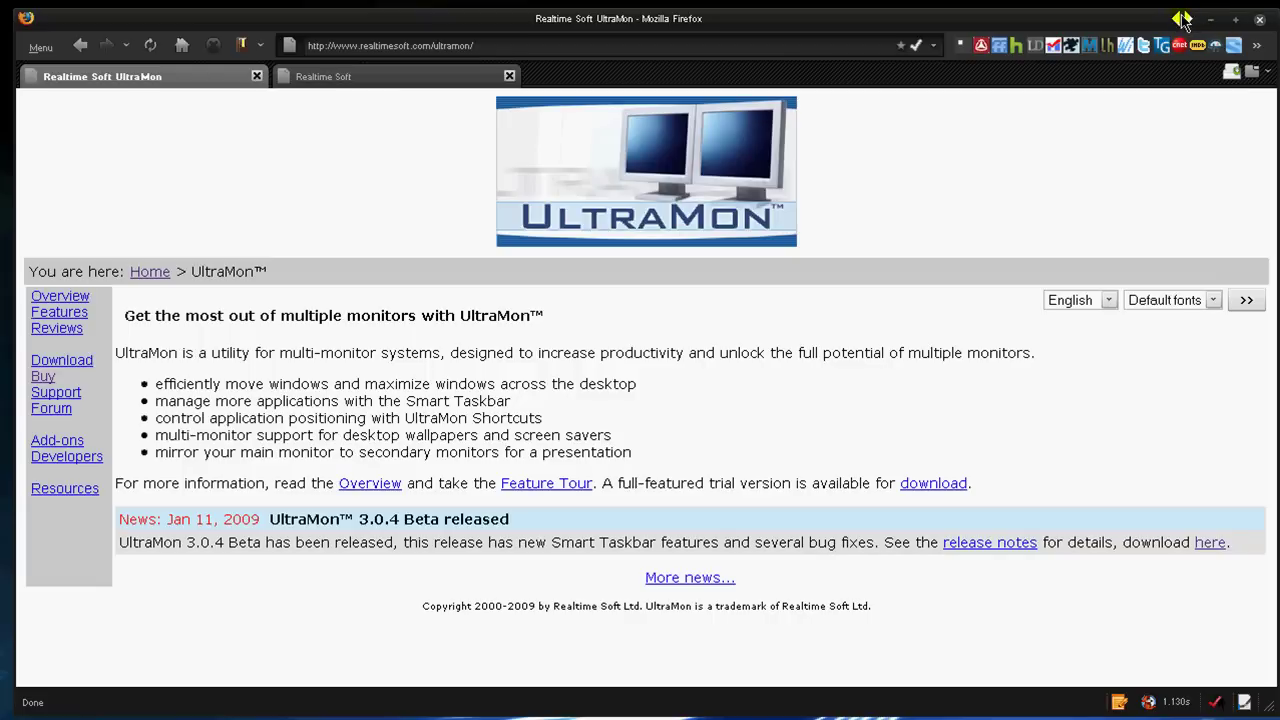
{"action": "left_click", "coordinate": [915, 30]}
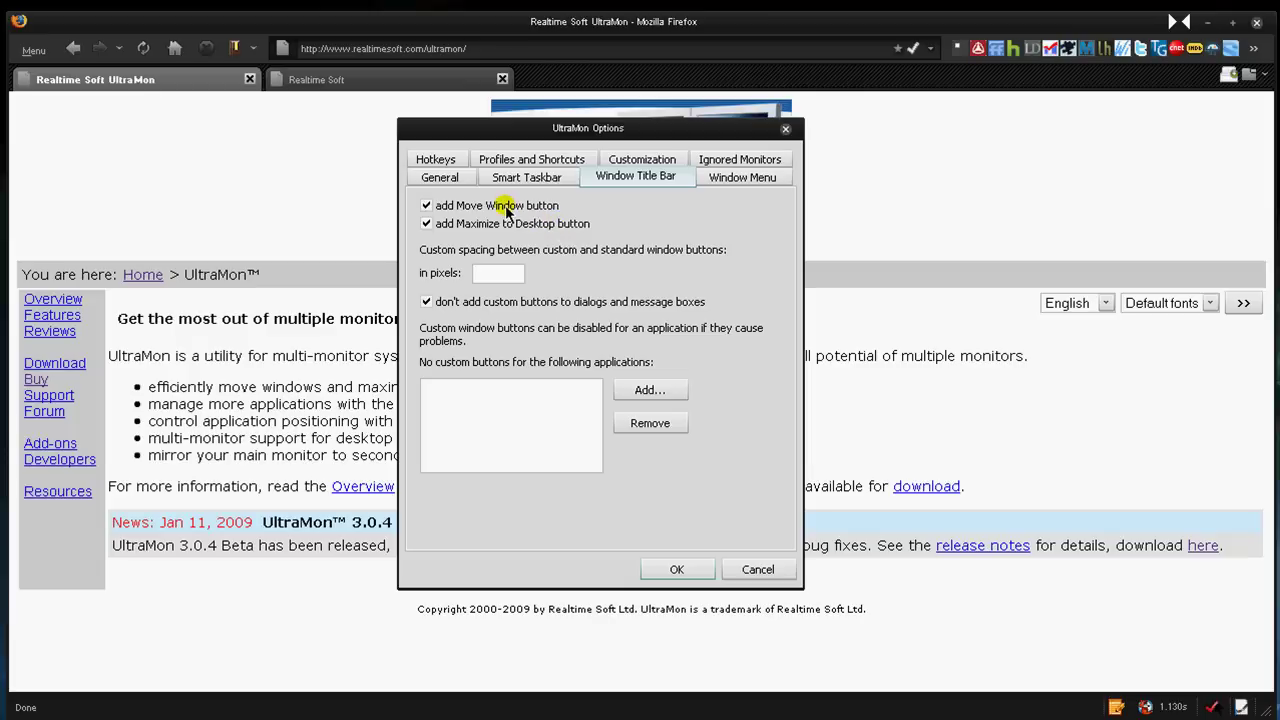
- Apply the title-bar options with OK, then reopen the UltraMon Options dialog
{"action": "left_click", "coordinate": [688, 570]}
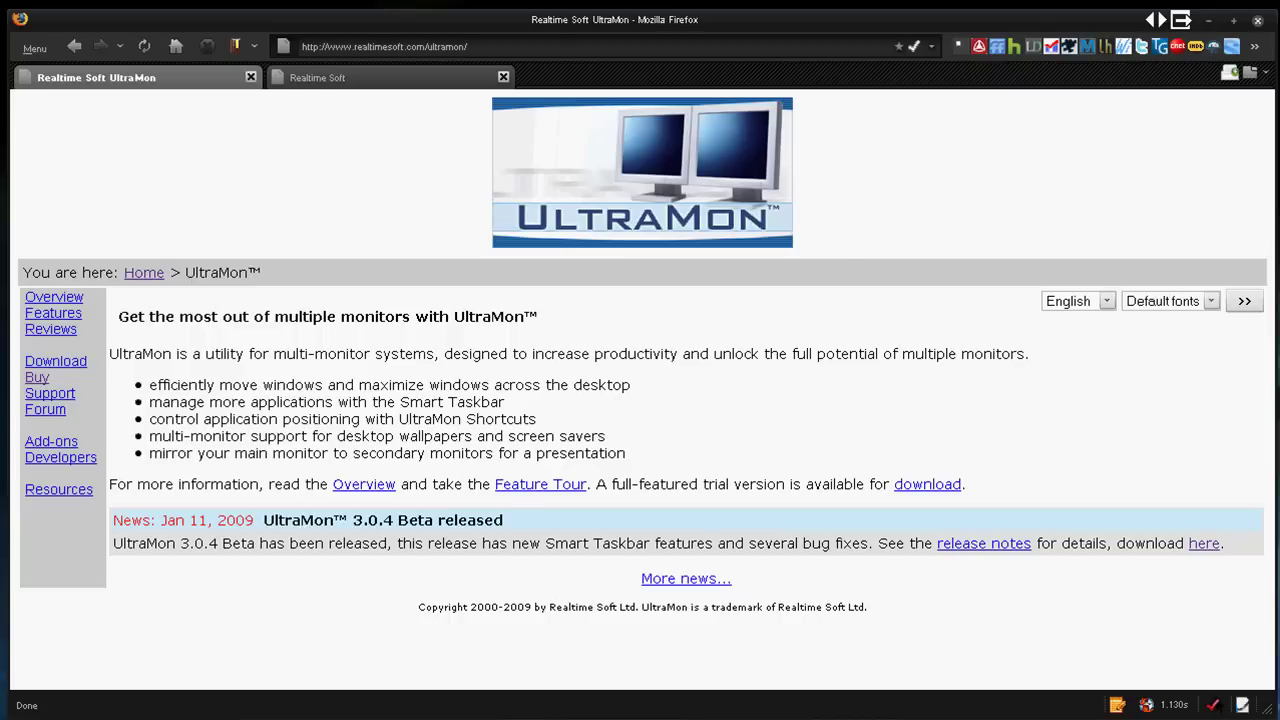
{"action": "left_click", "coordinate": [660, 196]}
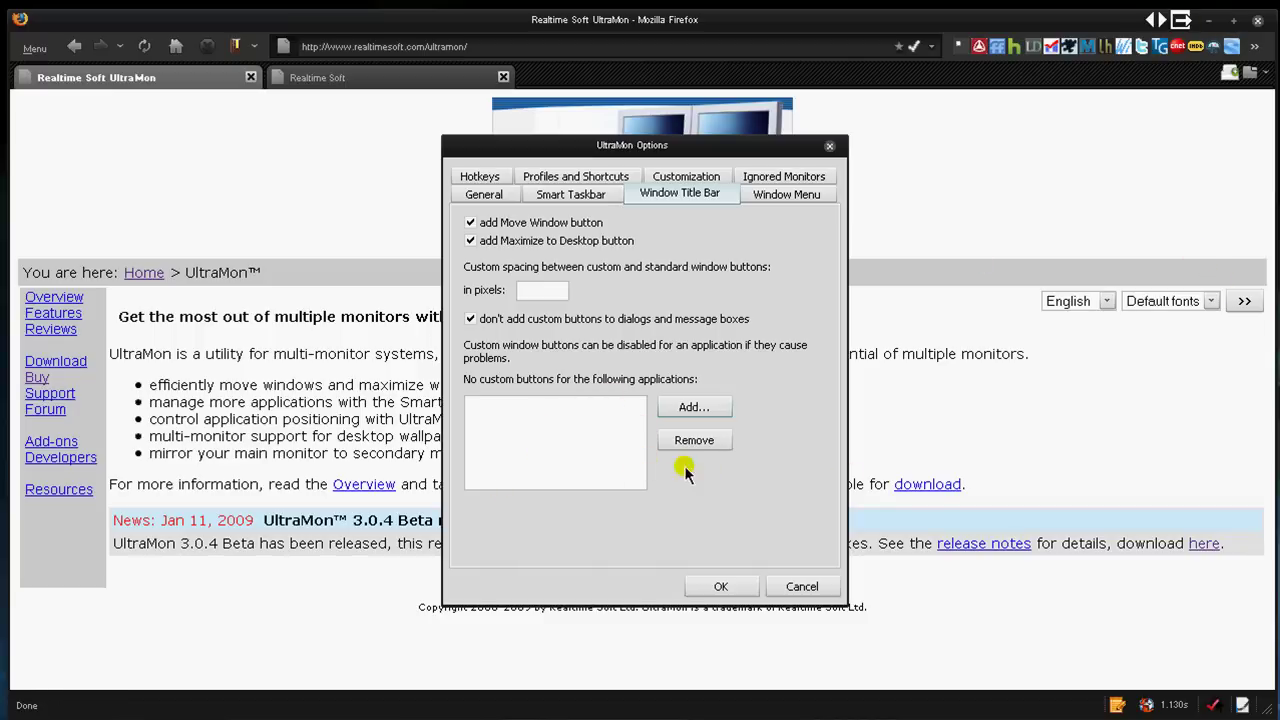
- On the Window Menu tab, select emacs.exe in the 'No menu extensions' list
{"action": "left_click", "coordinate": [763, 197]}
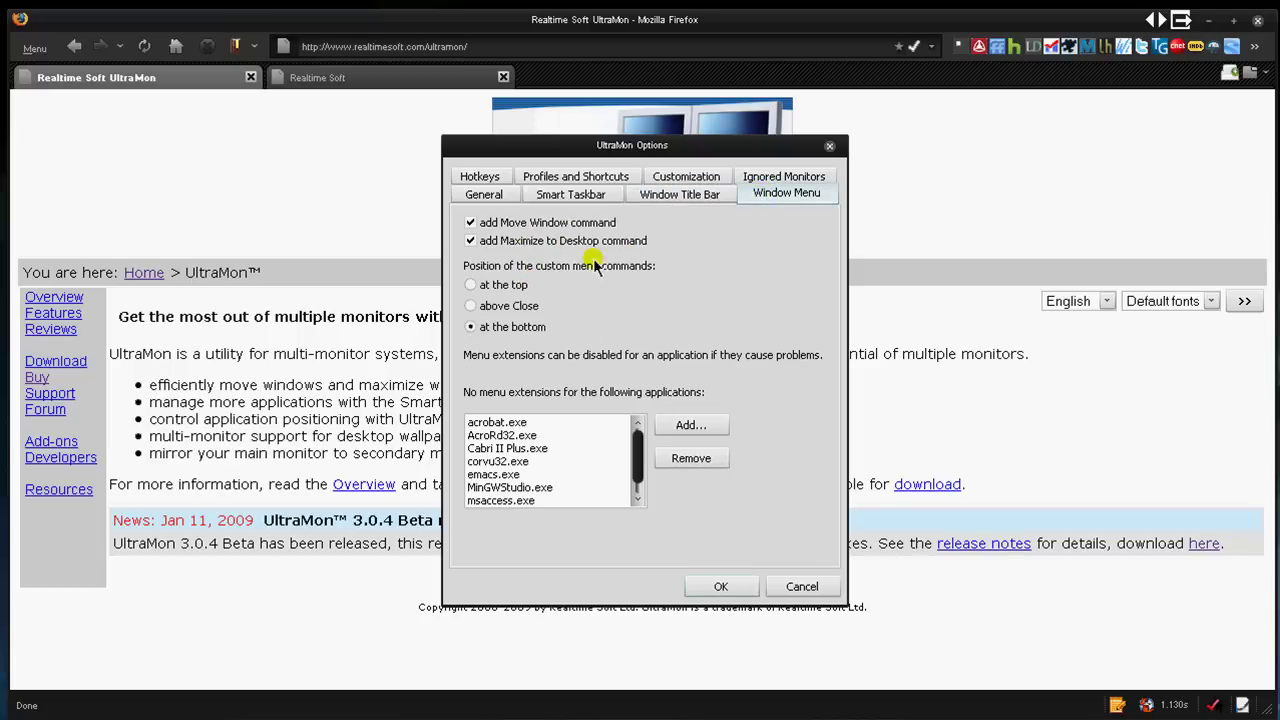
{"action": "left_click", "coordinate": [630, 459]}
{"action": "left_click", "coordinate": [630, 474]}
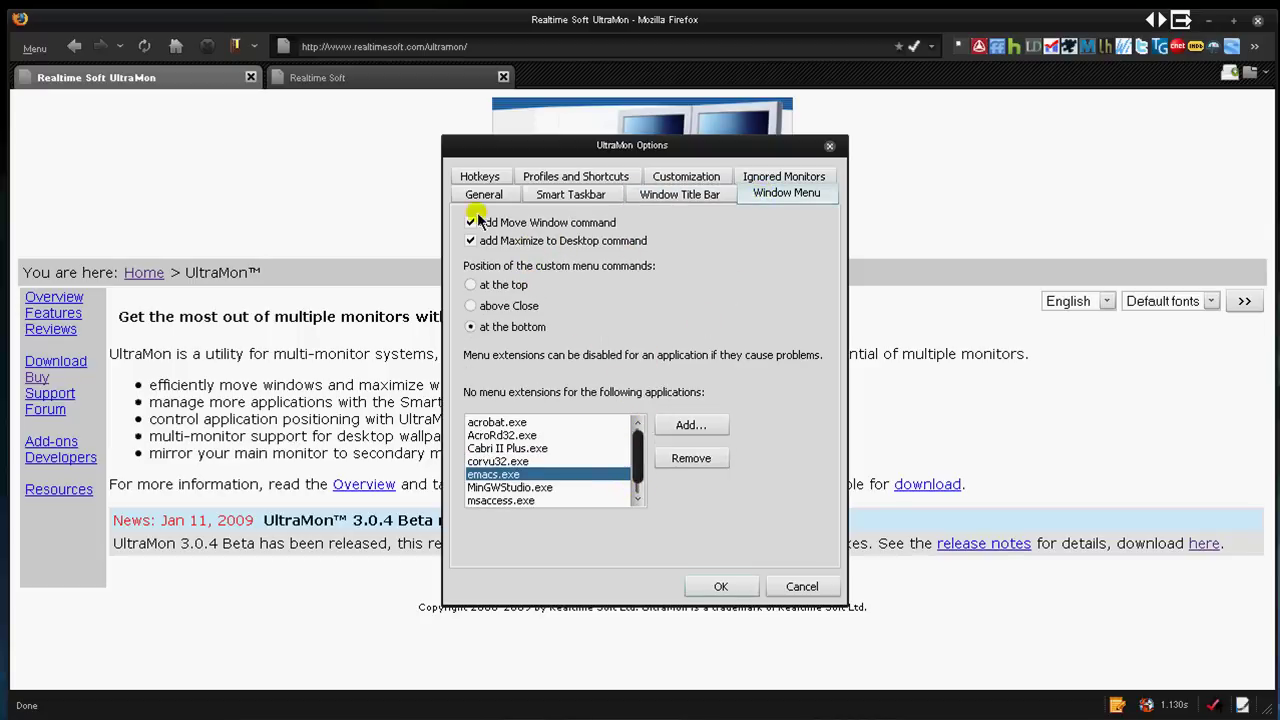
- Browse the Hotkeys actions, including Move window to next monitor and the Launch screen saver hotkey
{"action": "left_click", "coordinate": [483, 177]}
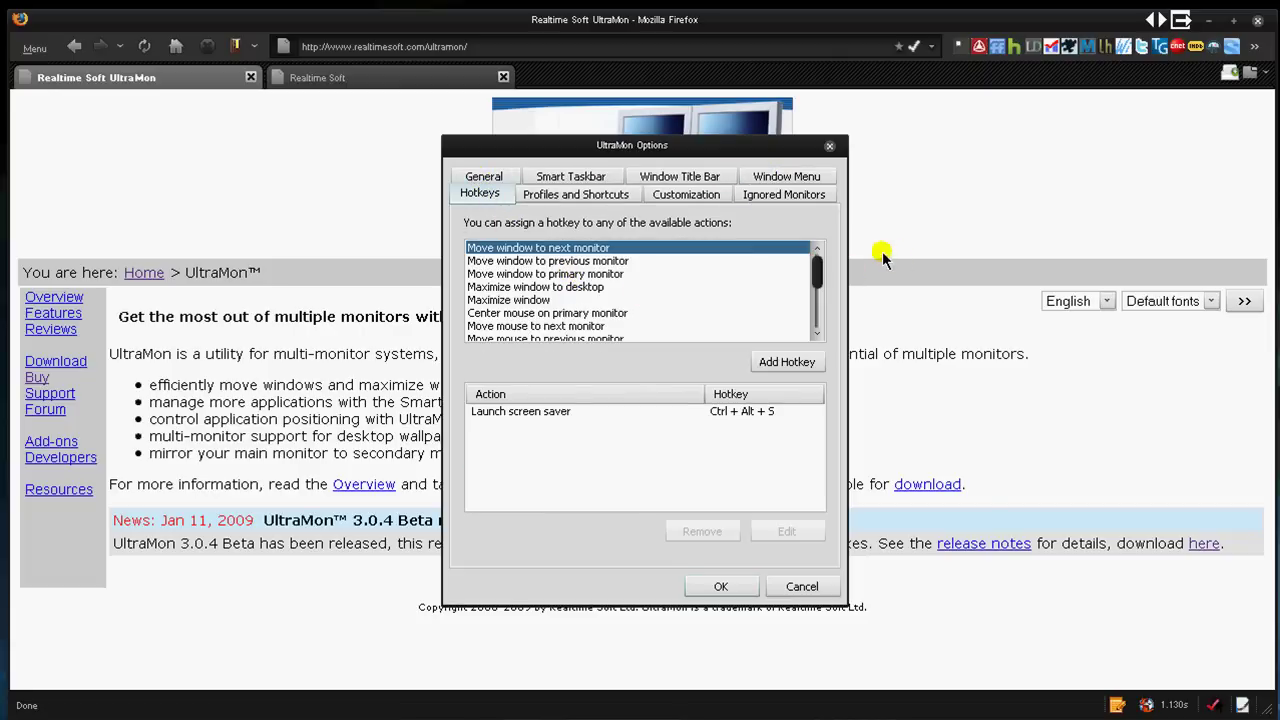
{"action": "mouse_move", "coordinate": [816, 264]}
{"action": "left_mouse_down"}
{"action": "mouse_move", "coordinate": [817, 347]}
{"action": "mouse_move", "coordinate": [812, 262]}
{"action": "left_mouse_up"}
{"action": "left_click", "coordinate": [805, 248]}
{"action": "left_click", "coordinate": [638, 414]}
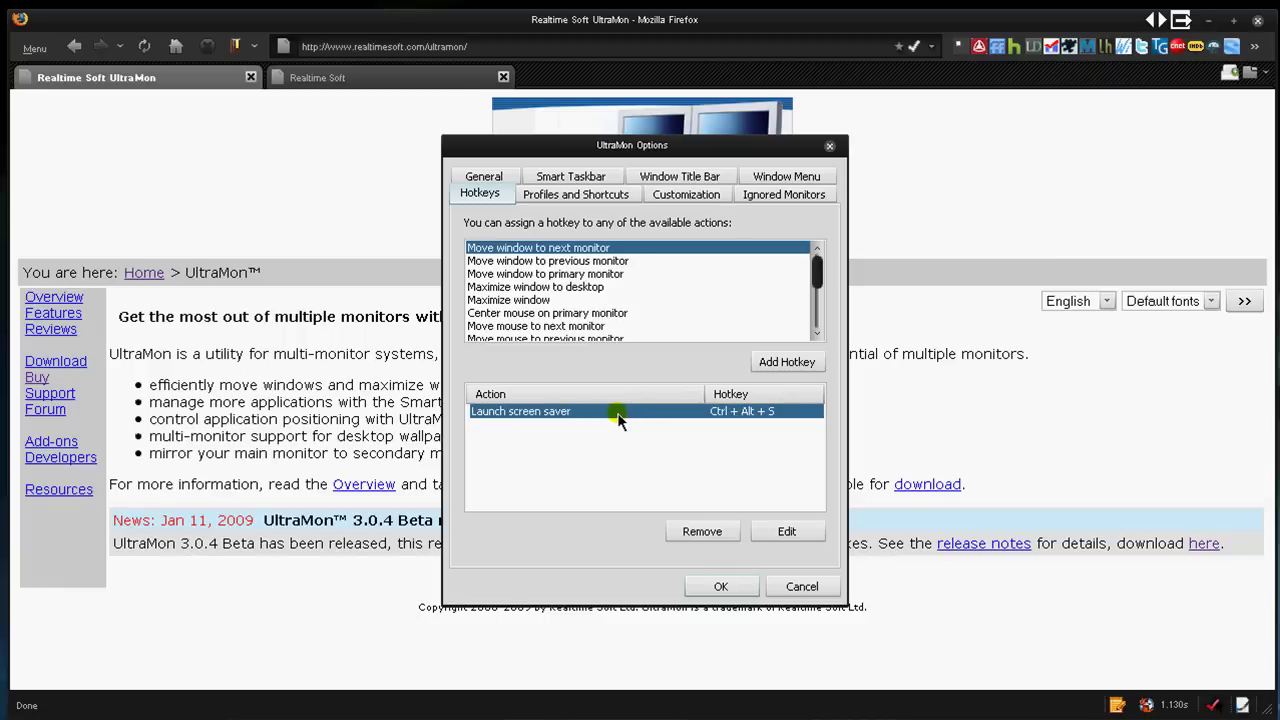
{"action": "left_click", "coordinate": [550, 251]}
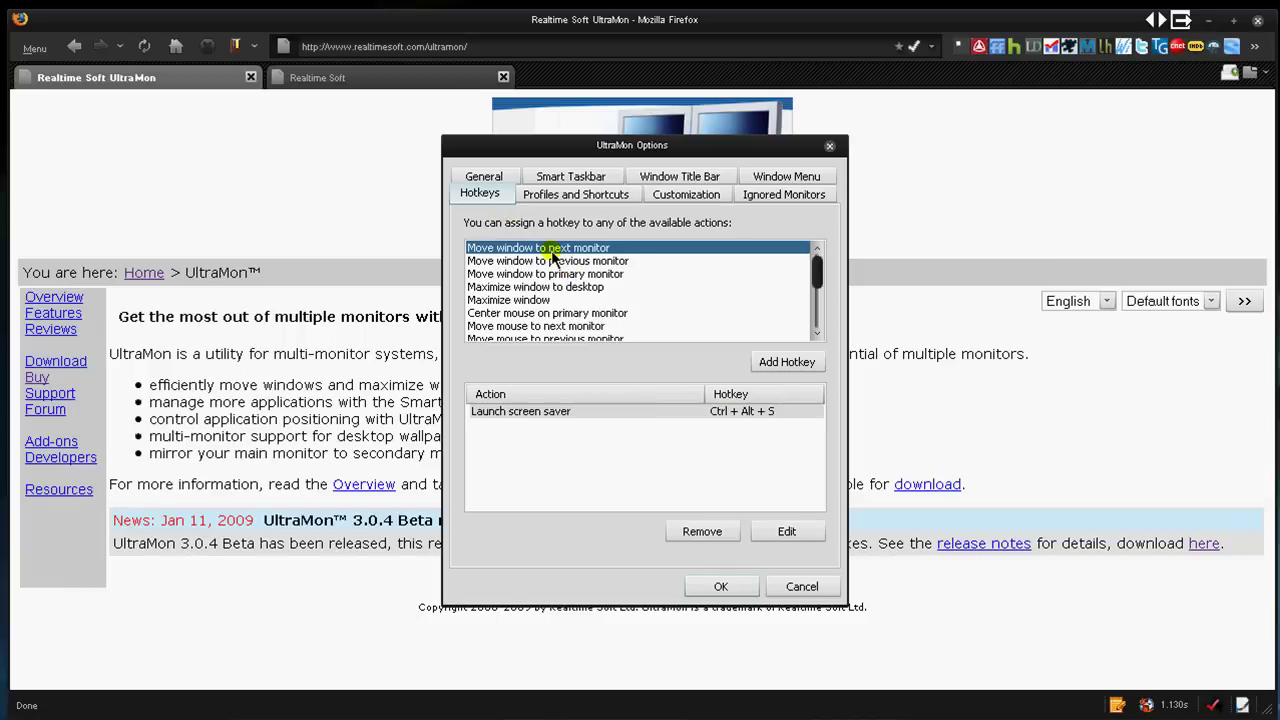
{"action": "scroll", "coordinate": [558, 275], "scroll_direction": "down", "scroll_amount": 2}
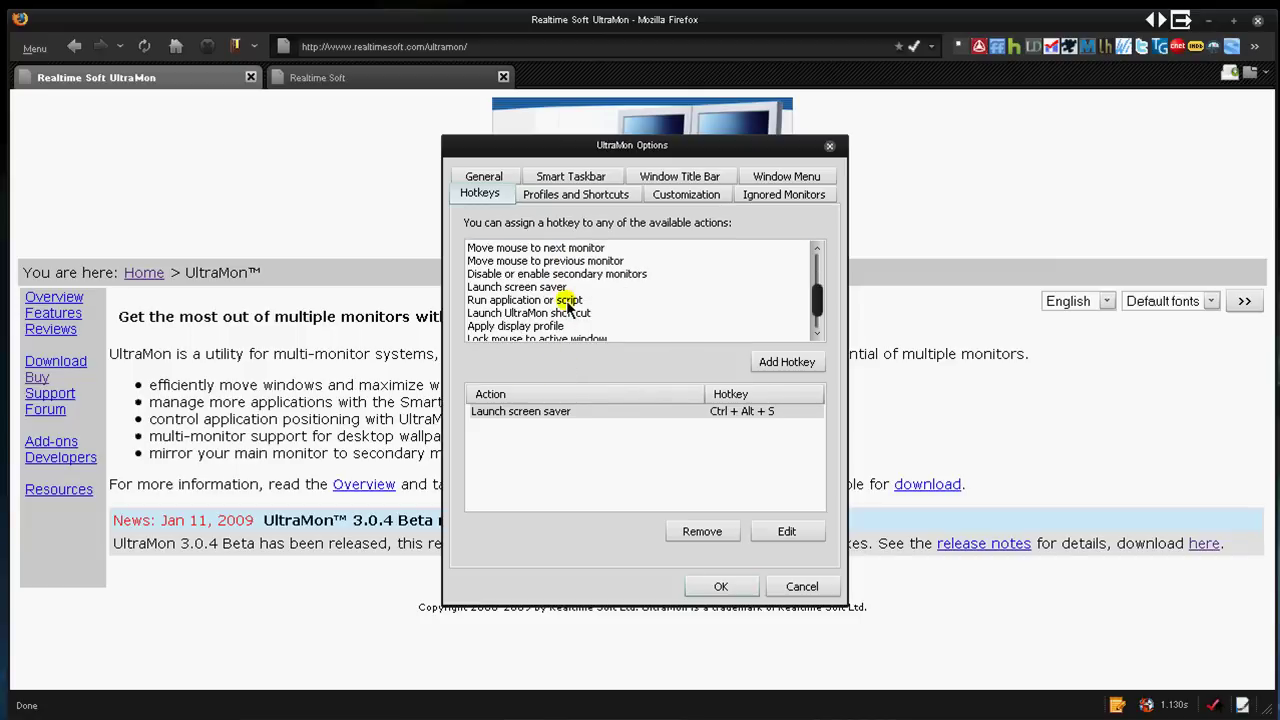
{"action": "scroll", "coordinate": [556, 289], "scroll_direction": "down", "scroll_amount": 1}
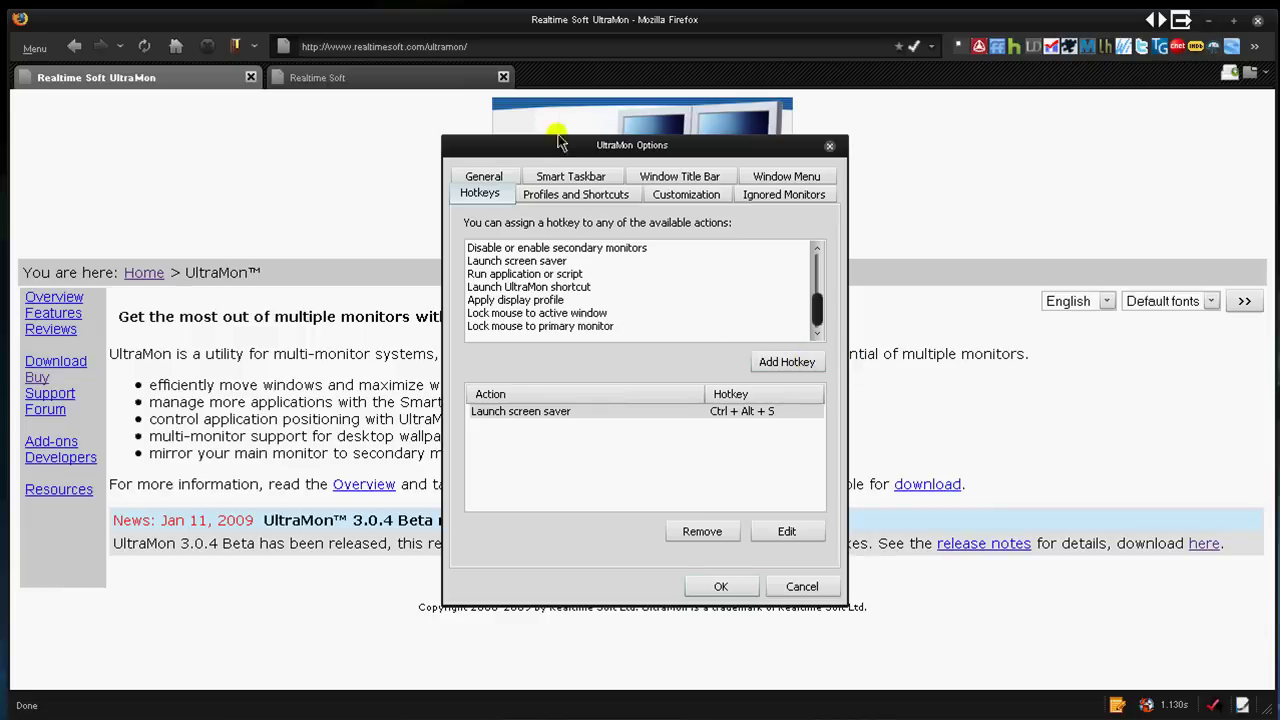
- Glance at the Profiles and Shortcuts settings, then move to the Customization tab
{"action": "left_click", "coordinate": [568, 200]}
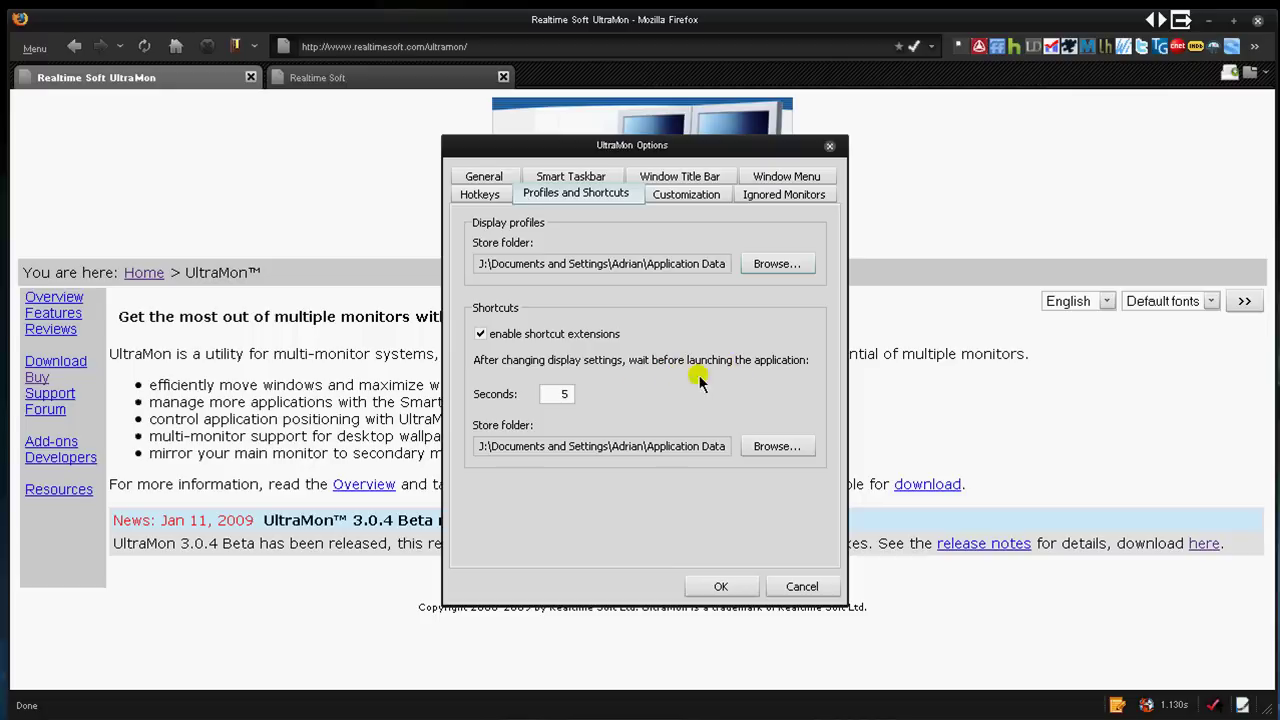
{"action": "left_click", "coordinate": [682, 195]}
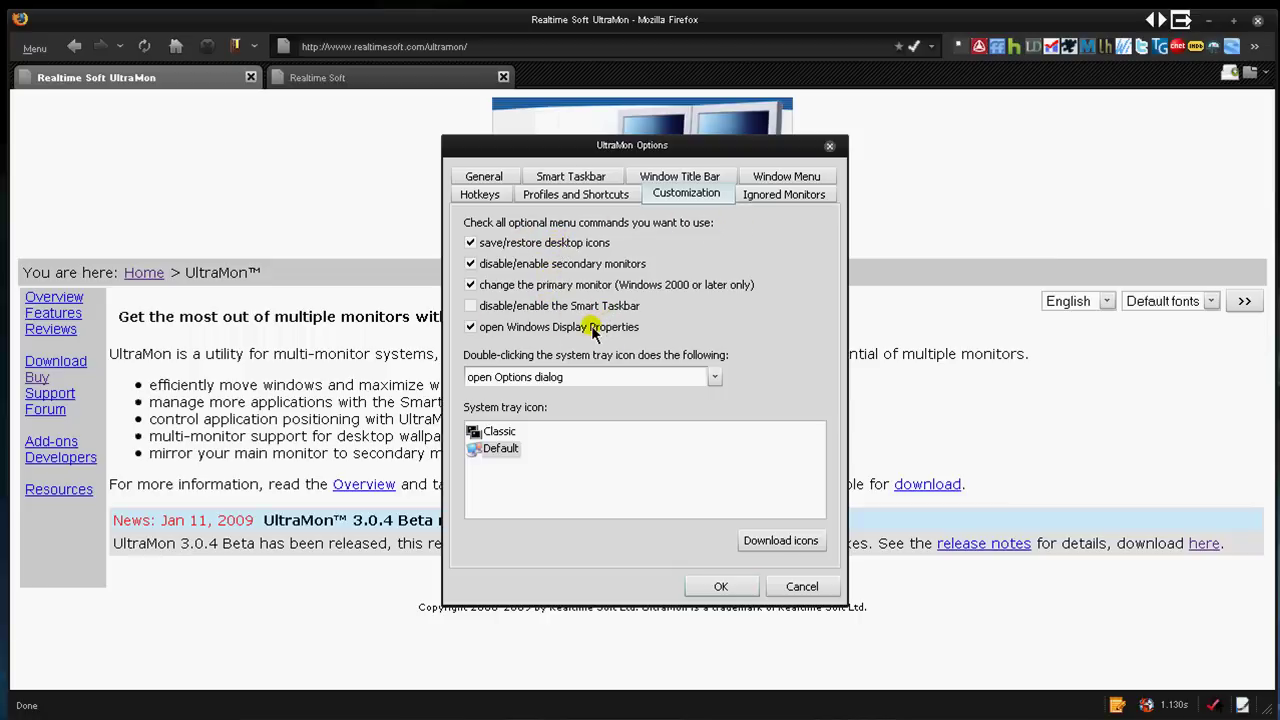
- Browse the tray-icon double-click choices and keep 'open Options dialog' selected
{"action": "left_click", "coordinate": [575, 380]}
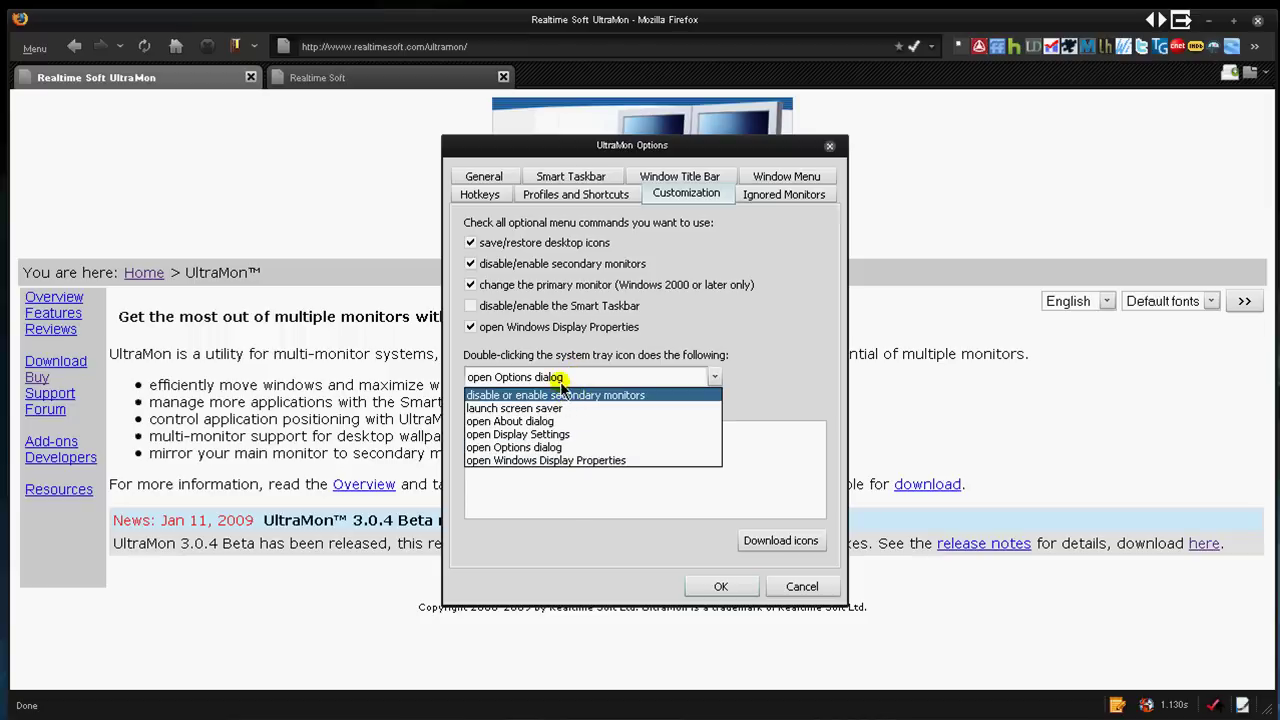
{"action": "left_click", "coordinate": [556, 378]}
{"action": "left_click", "coordinate": [590, 381]}
{"action": "left_click", "coordinate": [583, 380]}
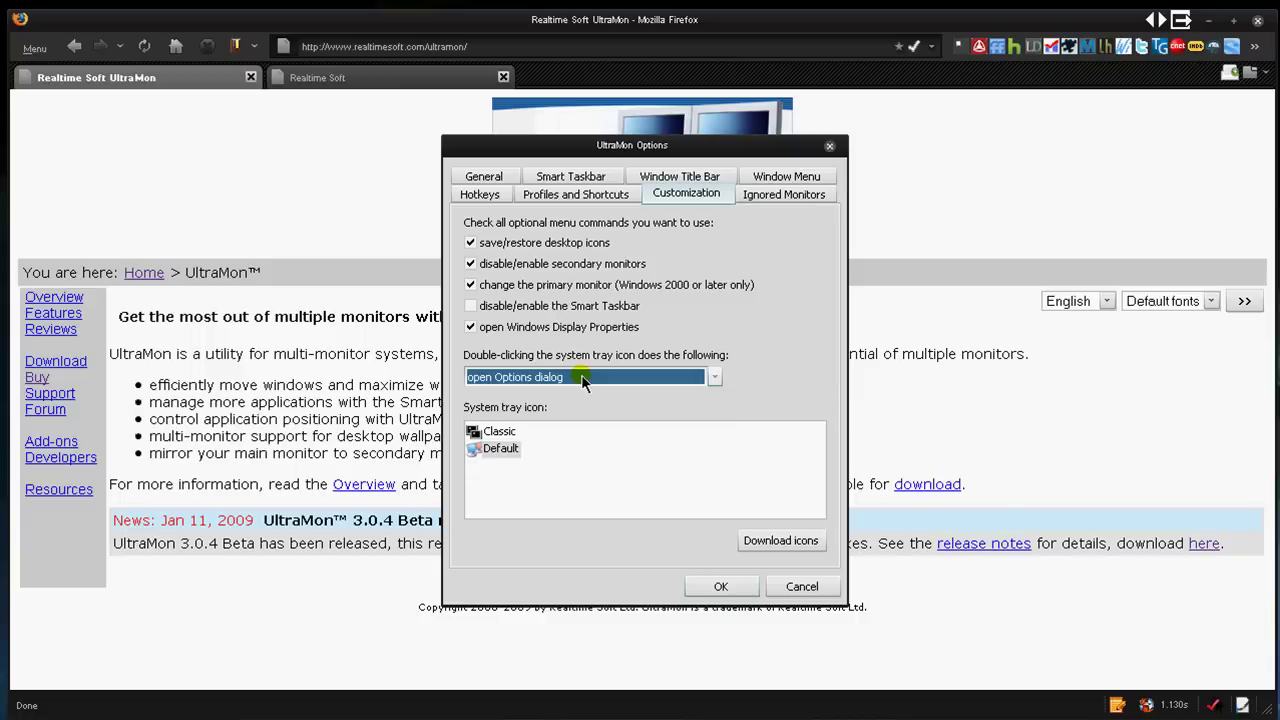
- Review the Ignored Monitors tab, then close the UltraMon Options dialog
{"action": "left_click", "coordinate": [783, 195]}
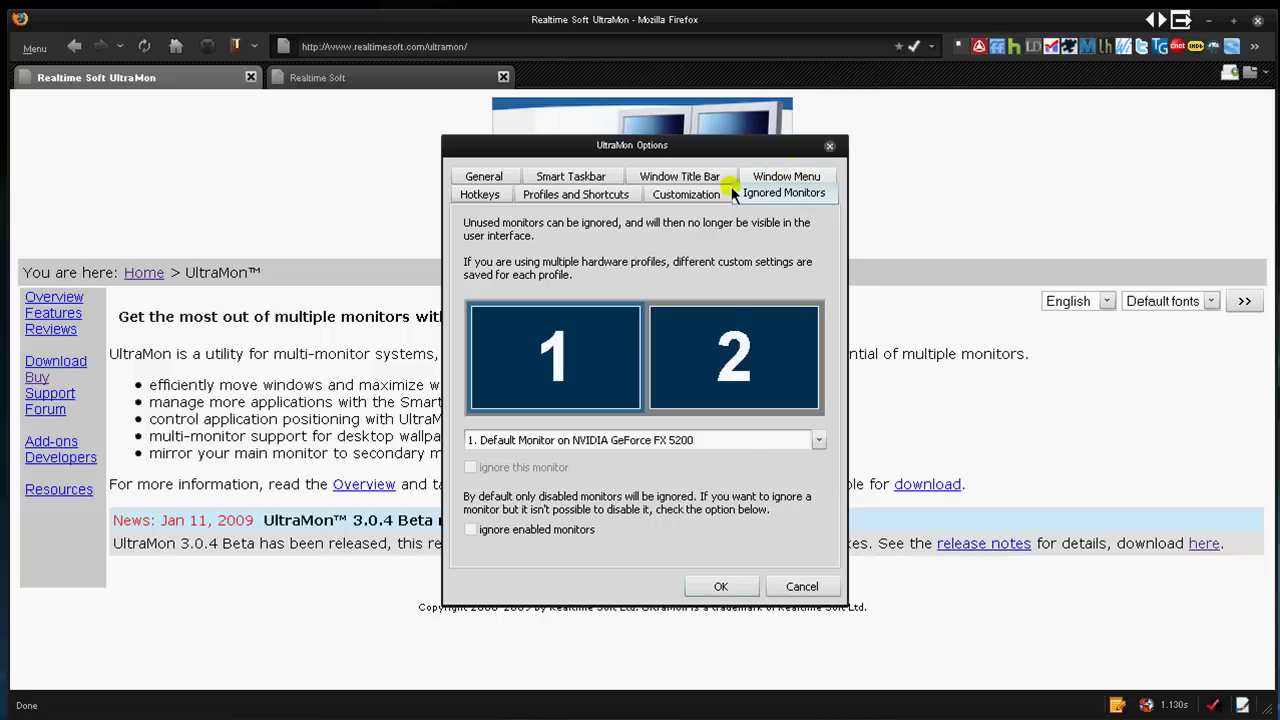
{"action": "left_click", "coordinate": [730, 592]}
{"action": "left_click", "coordinate": [780, 590]}
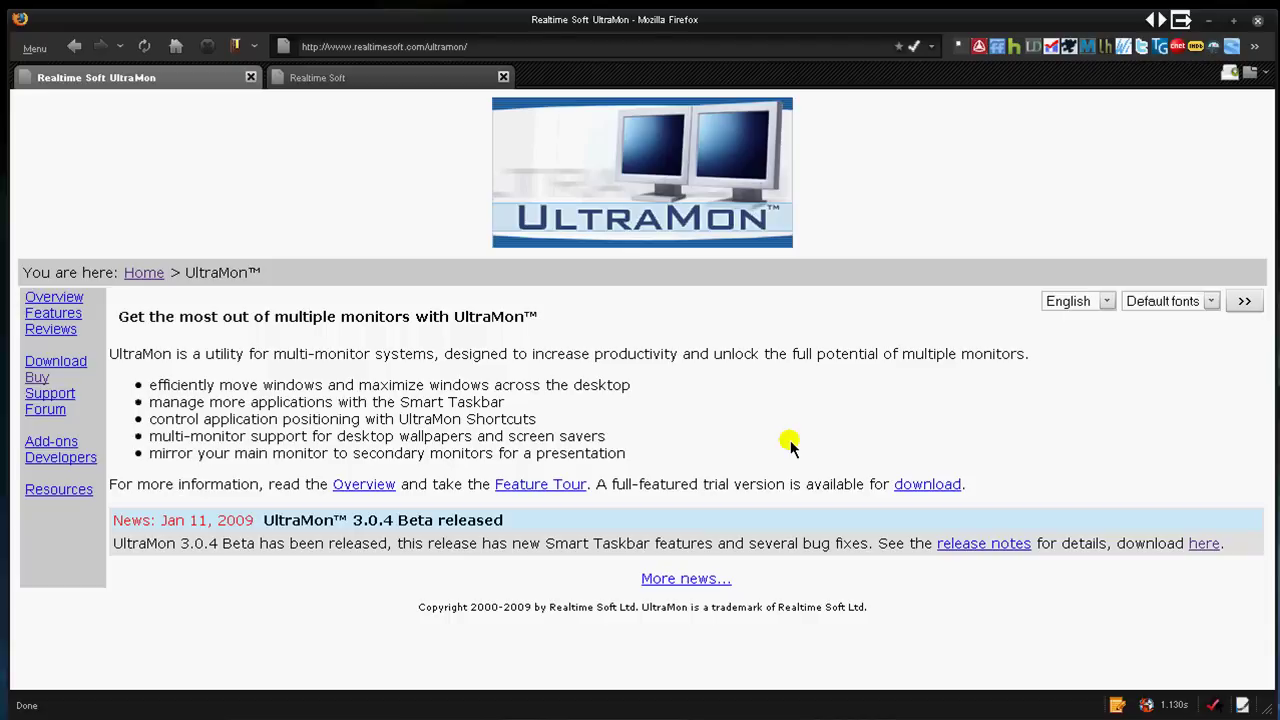
{"action": "left_click", "coordinate": [366, 84]}
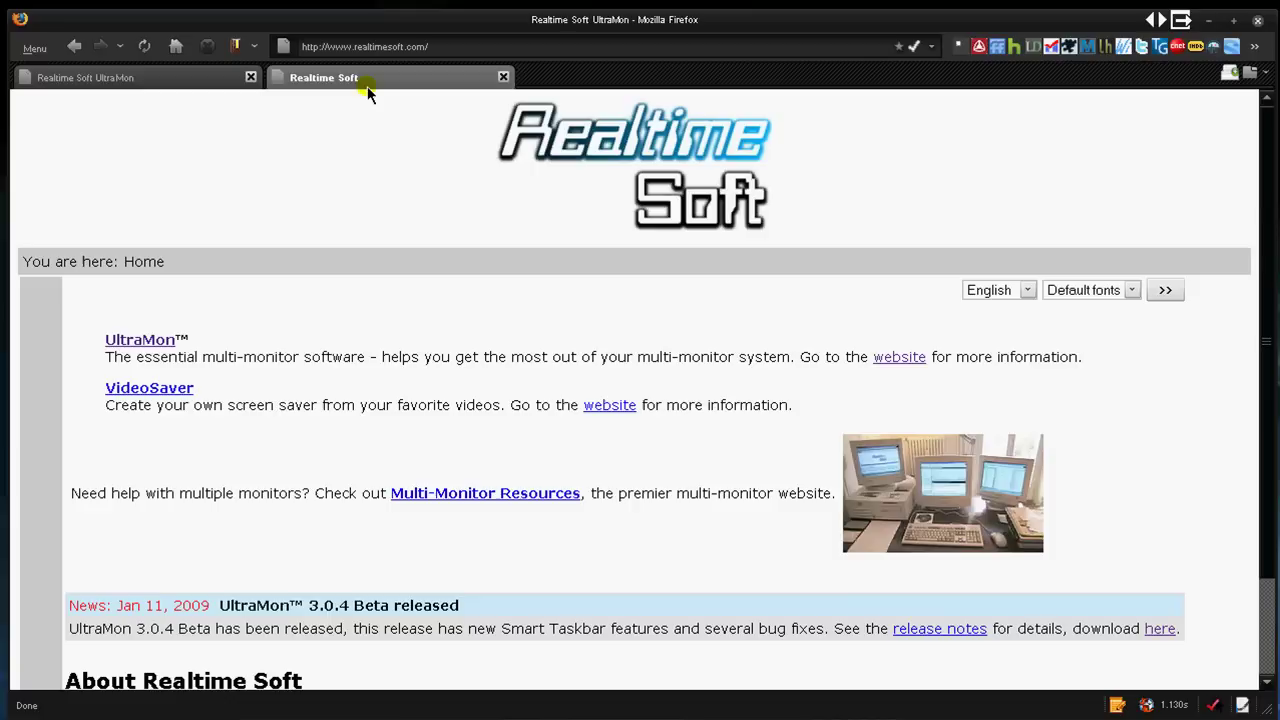
{"action": "scroll", "coordinate": [330, 338], "scroll_direction": "down", "scroll_amount": 2}
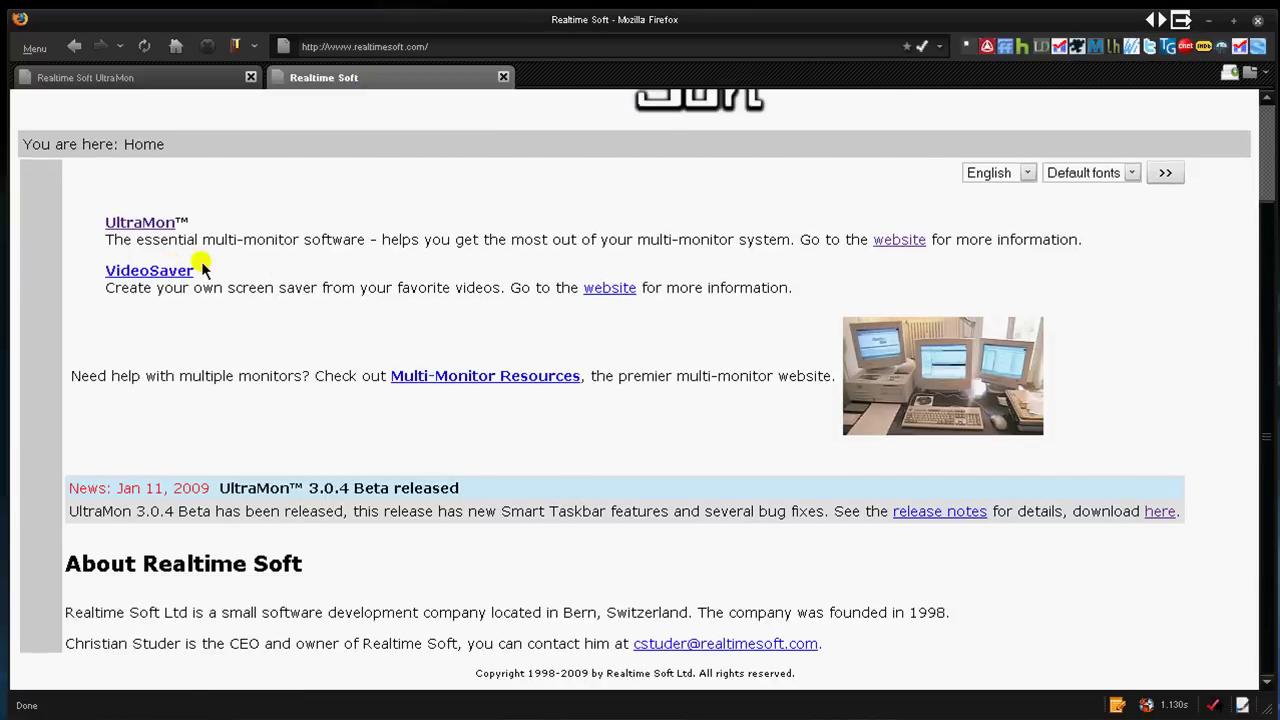
{"action": "left_click_drag", "start_coordinate": [200, 263], "coordinate": [91, 277]}
{"action": "left_click_drag", "start_coordinate": [258, 270], "coordinate": [106, 268]}
{"action": "left_click", "coordinate": [342, 265]}
{"action": "scroll", "coordinate": [330, 310], "scroll_direction": "up", "scroll_amount": 2}
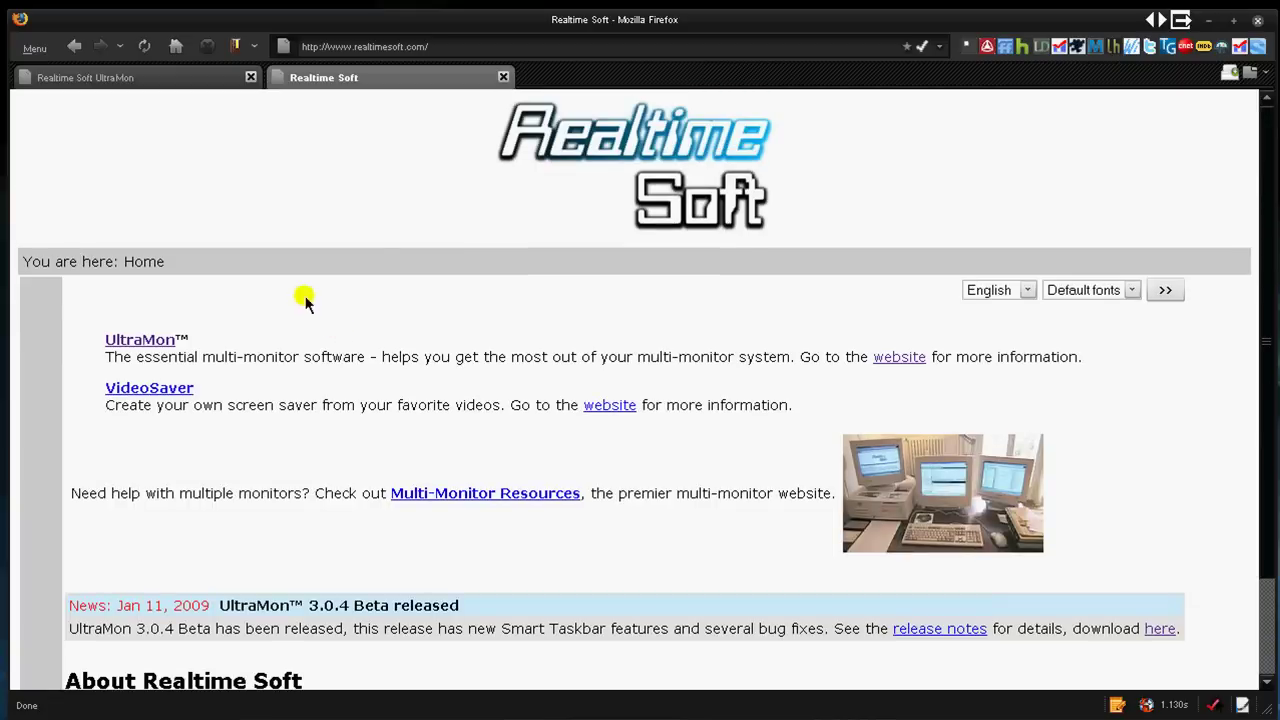
{"action": "left_click", "coordinate": [94, 80]}
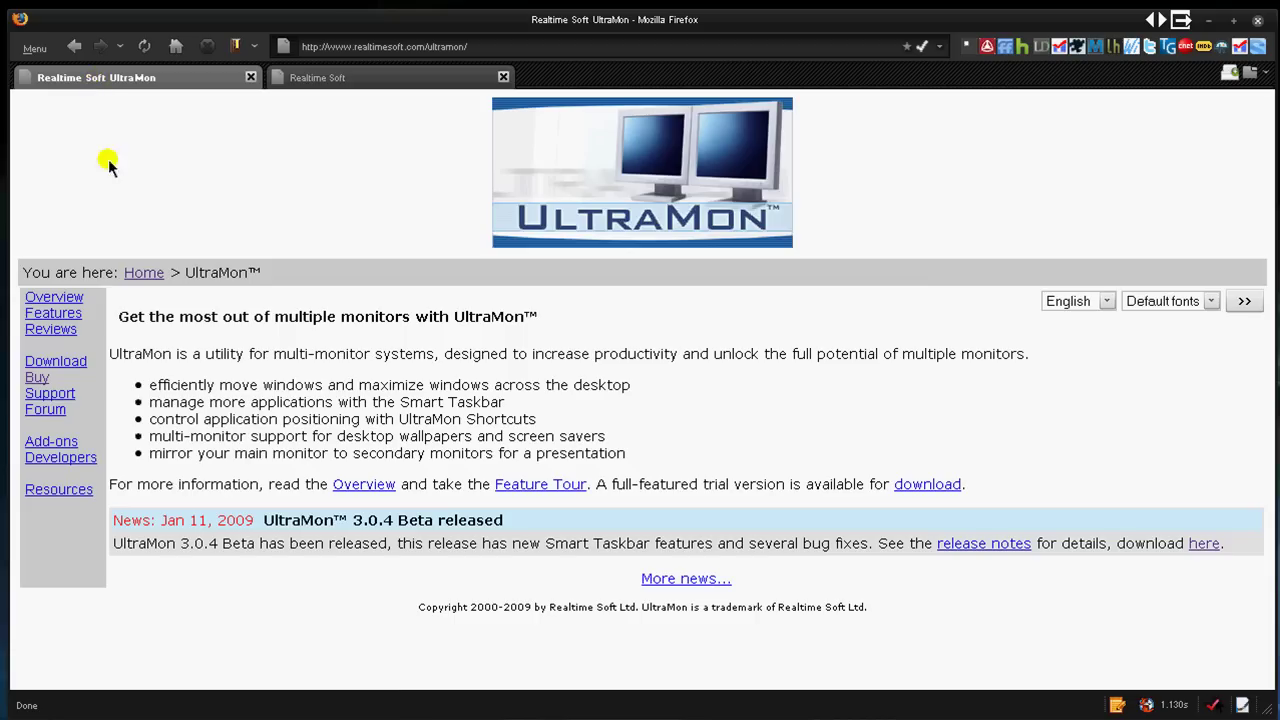
- Go to the Buy UltraMon page and review the volume license price tiers, scrolling down
{"action": "left_click", "coordinate": [36, 380]}
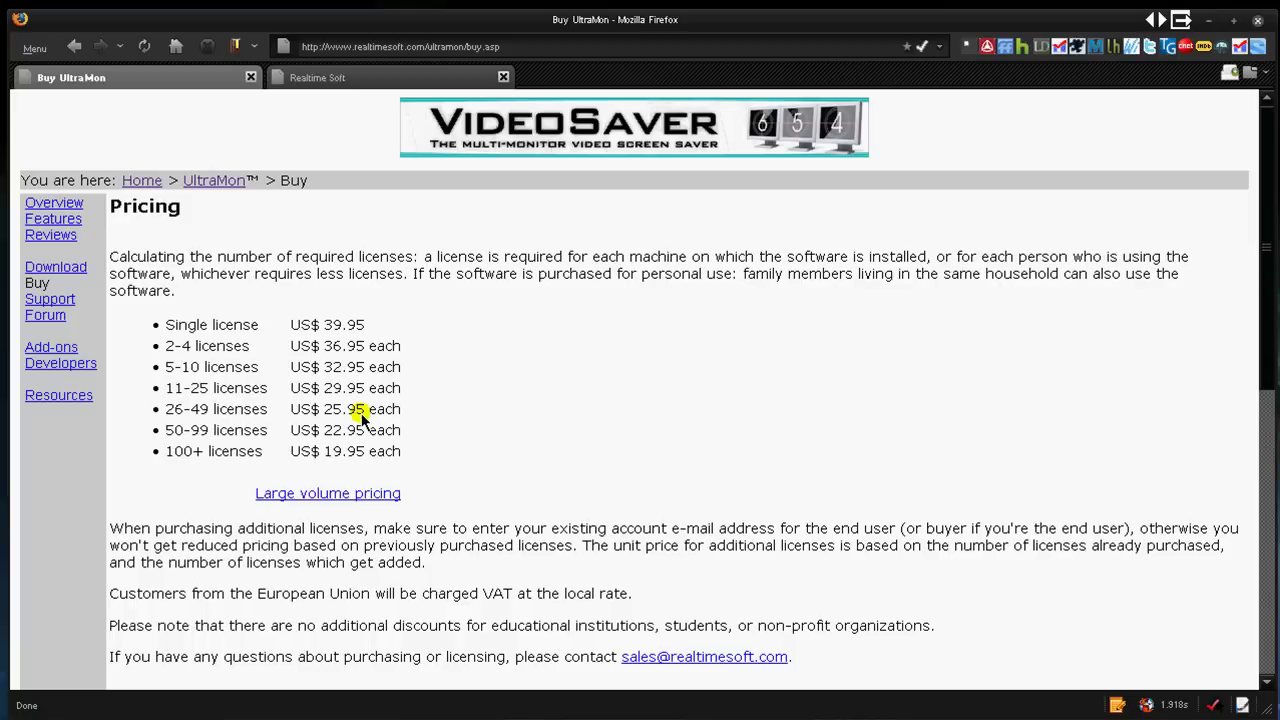
{"action": "left_click_drag", "start_coordinate": [406, 349], "coordinate": [133, 465]}
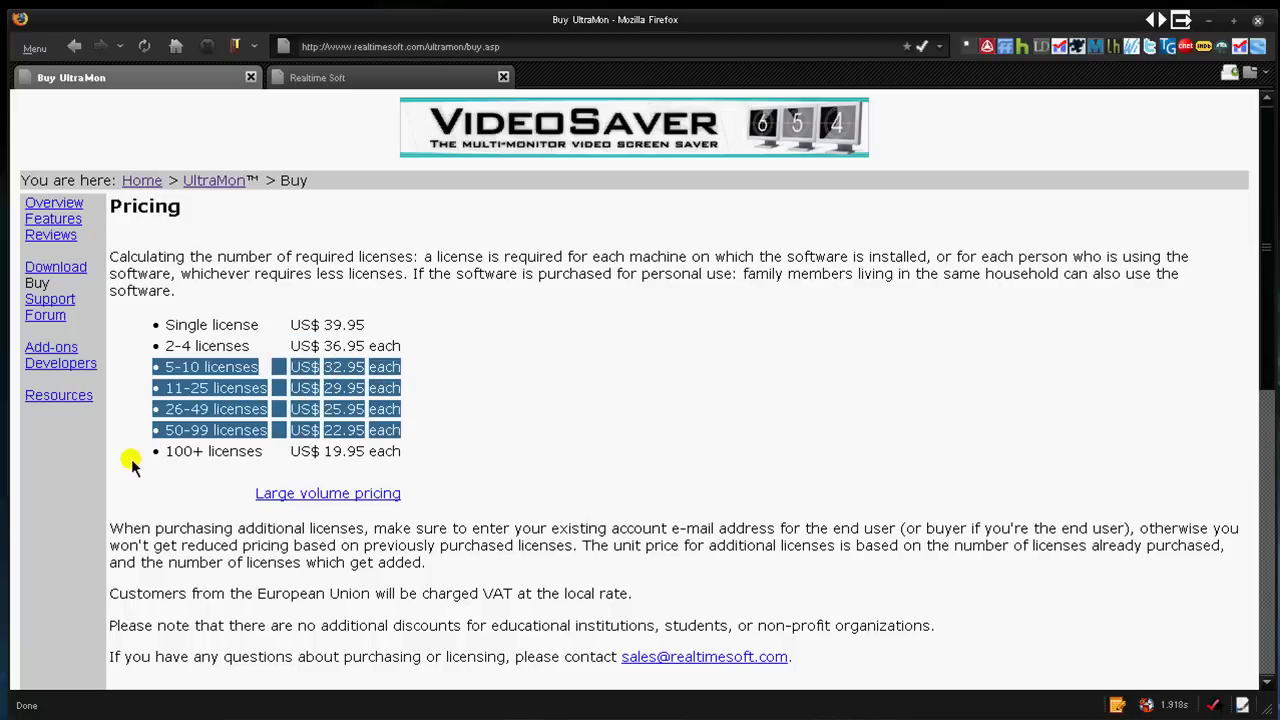
{"action": "left_click", "coordinate": [310, 476]}
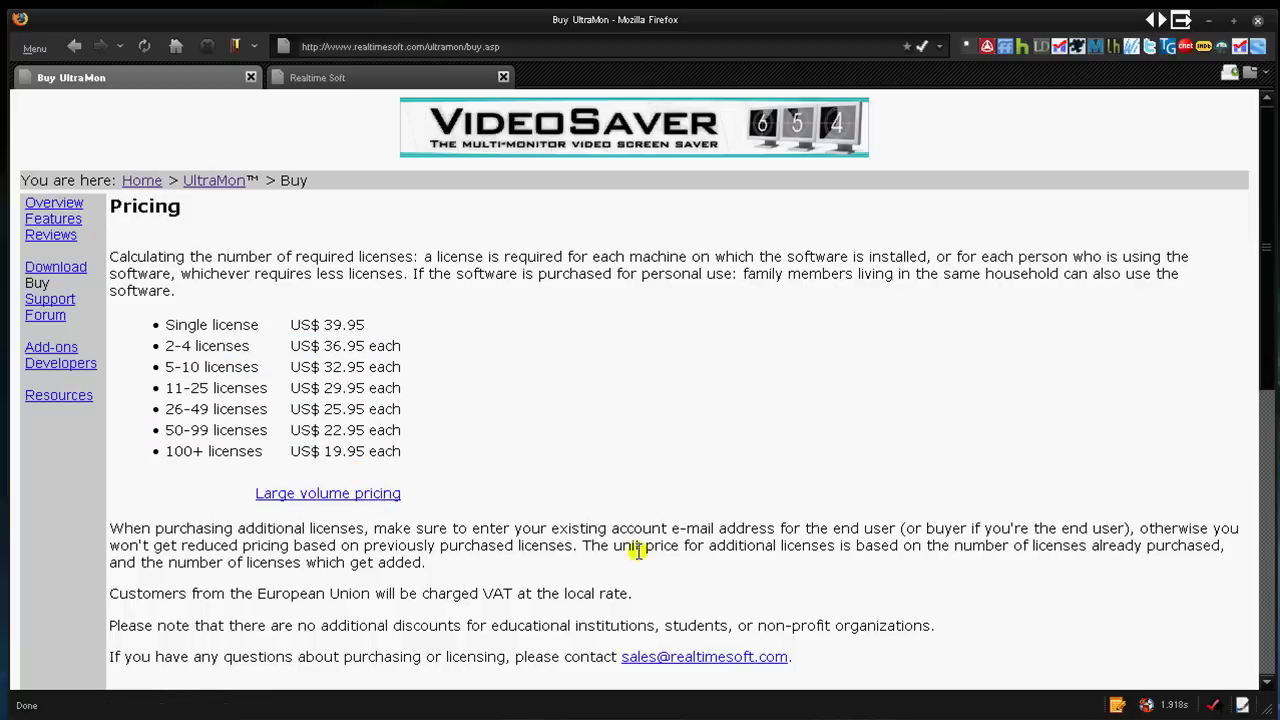
{"action": "scroll", "coordinate": [677, 564], "scroll_direction": "down", "scroll_amount": 1}
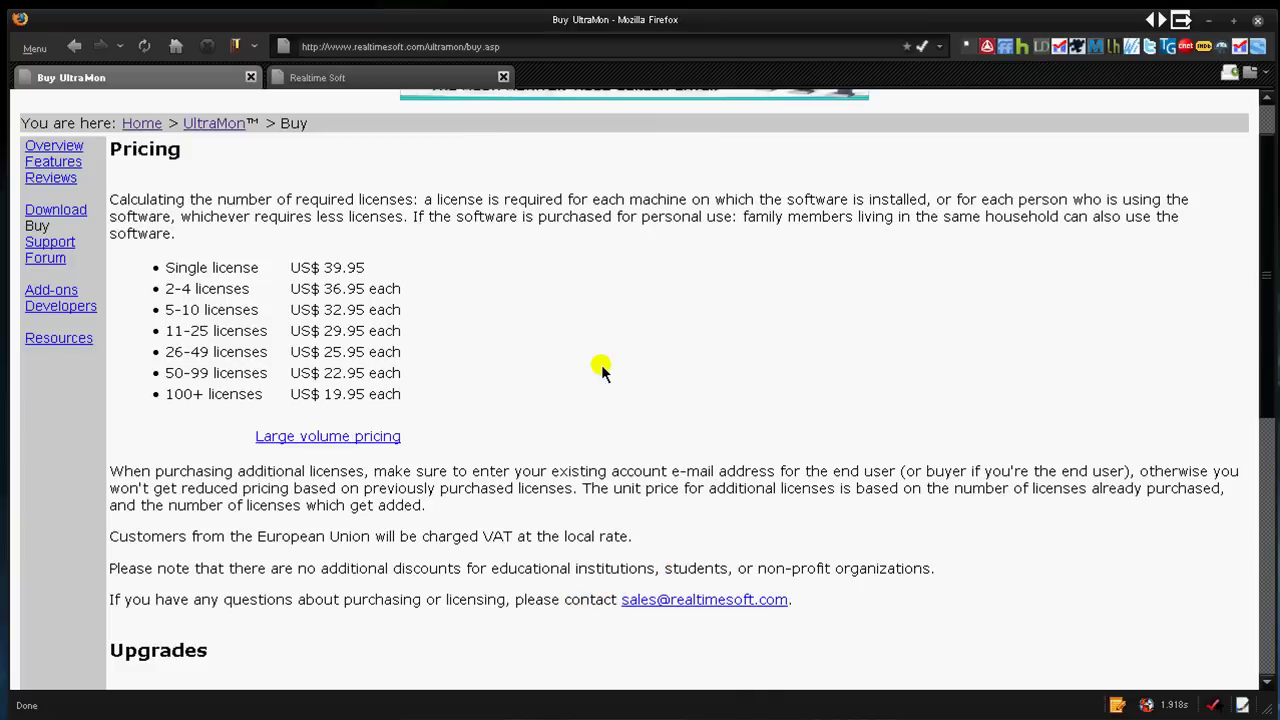
{"action": "scroll", "coordinate": [603, 368], "scroll_direction": "up", "scroll_amount": 1}
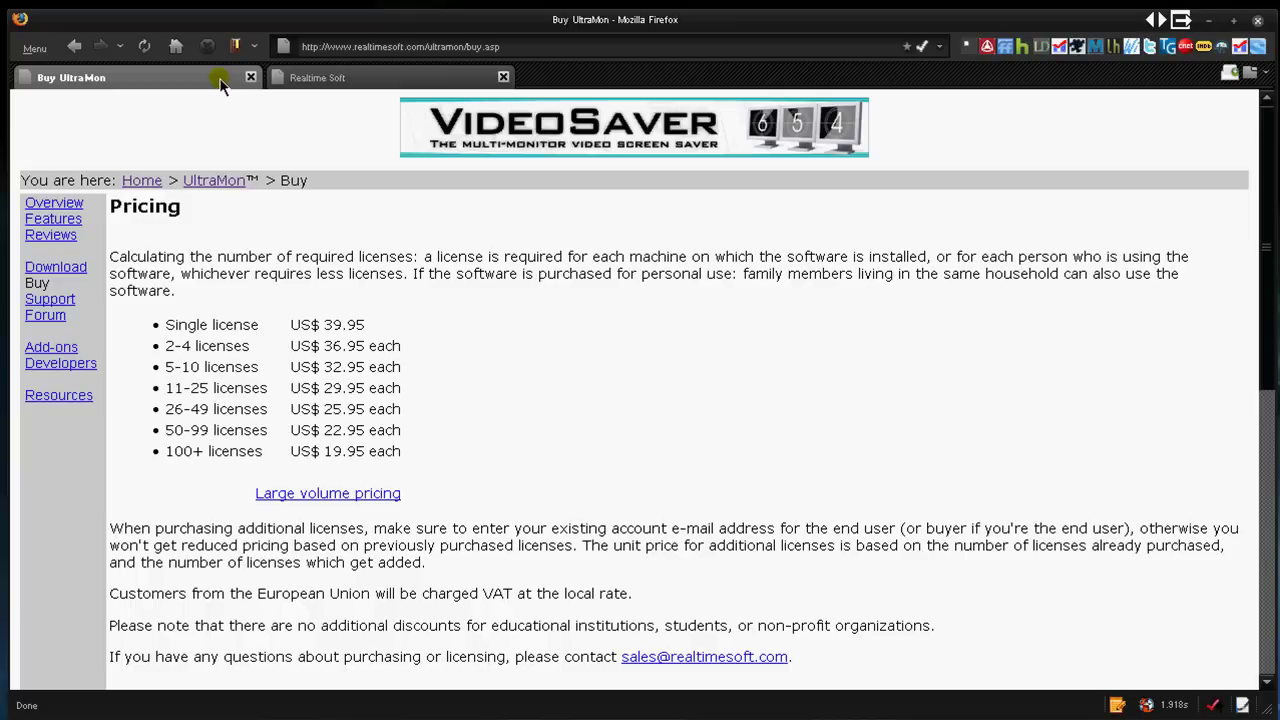